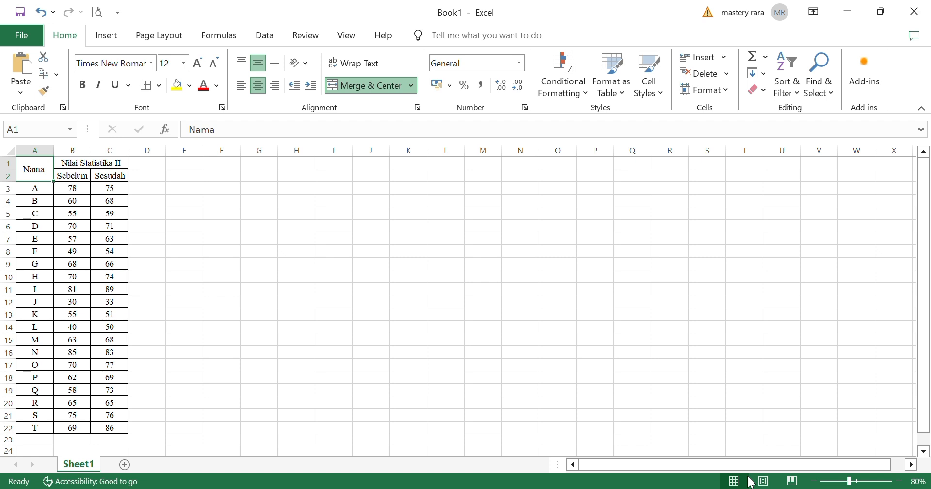
{"action": "left_click", "coordinate": [19, 37]}
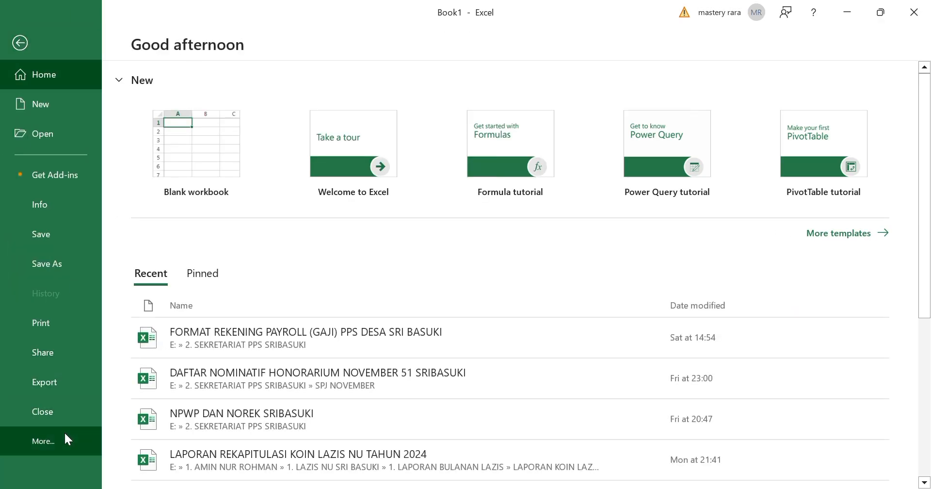
{"action": "key", "text": "Escape"}
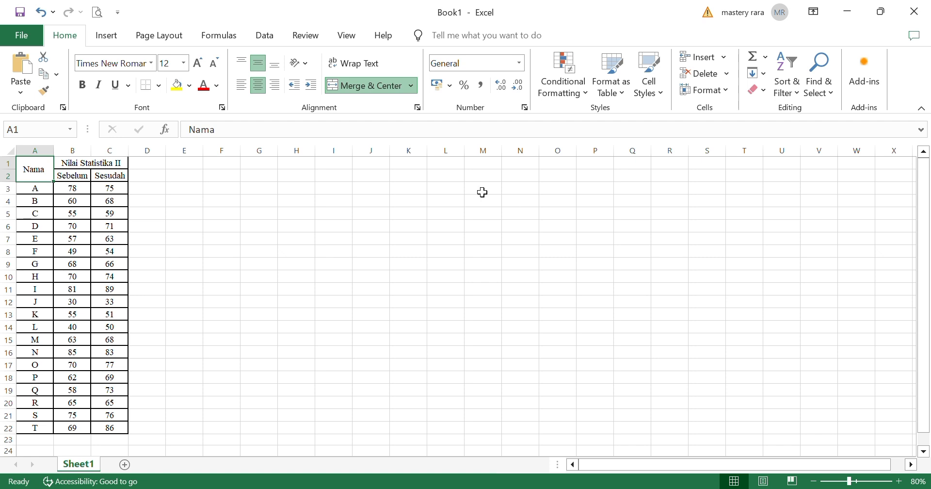
Set up a two-sample t-test assuming equal variances with B3:B22 as variable 1 and C3:C22 as variable 2
{"action": "left_click", "coordinate": [266, 37]}
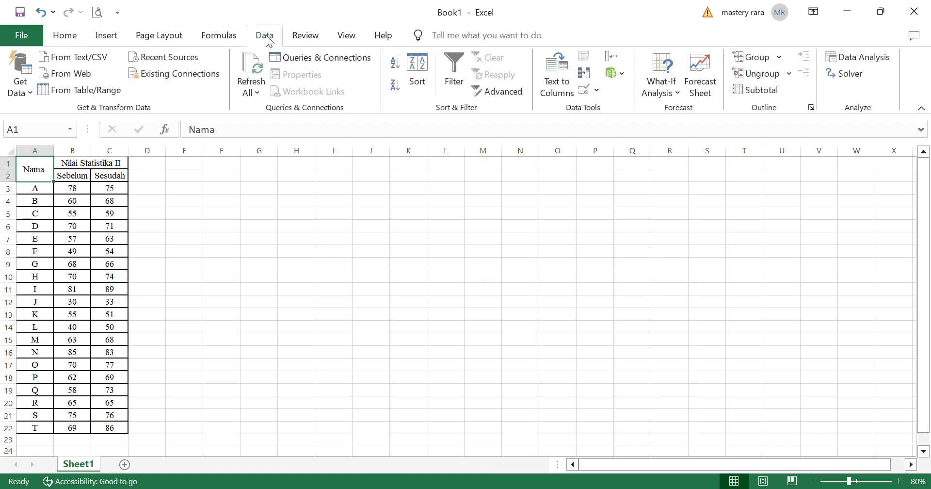
{"action": "left_click", "coordinate": [838, 63]}
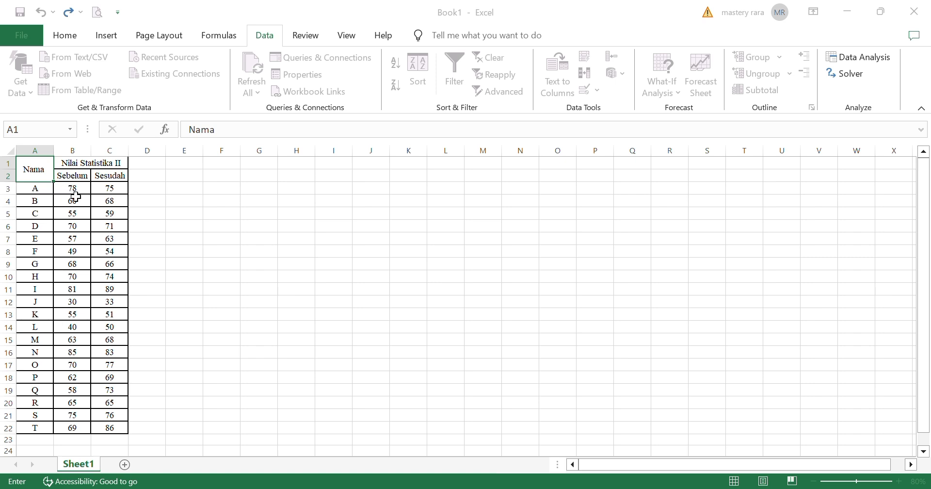
{"action": "left_click_drag", "start_coordinate": [72, 189], "coordinate": [74, 391]}
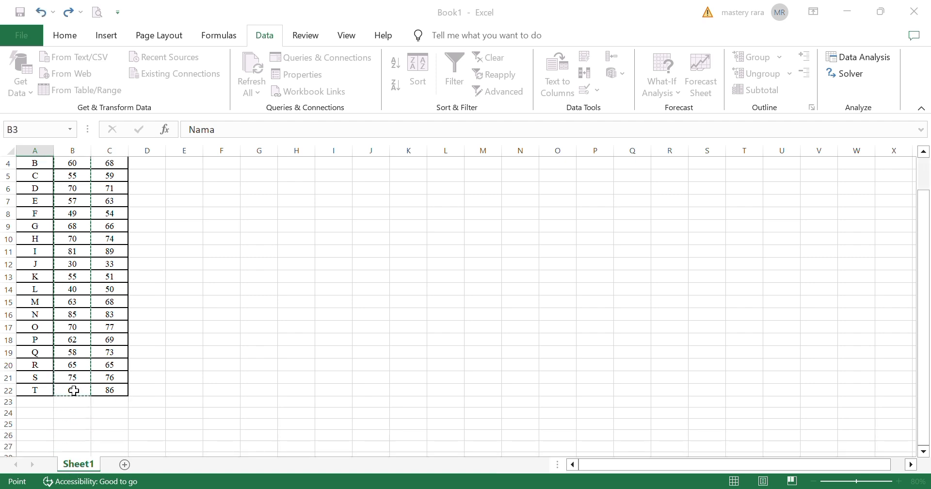
{"action": "left_click", "coordinate": [709, 205]}
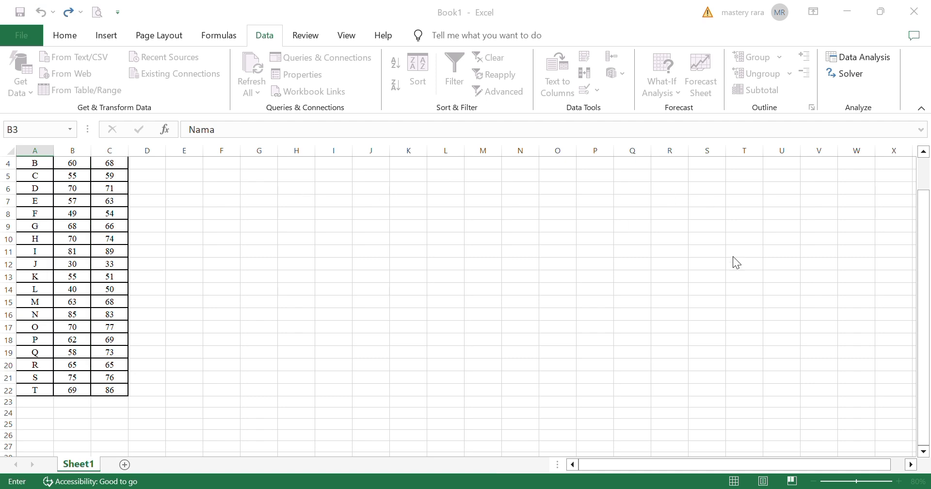
{"action": "left_click_drag", "start_coordinate": [924, 238], "coordinate": [918, 203]}
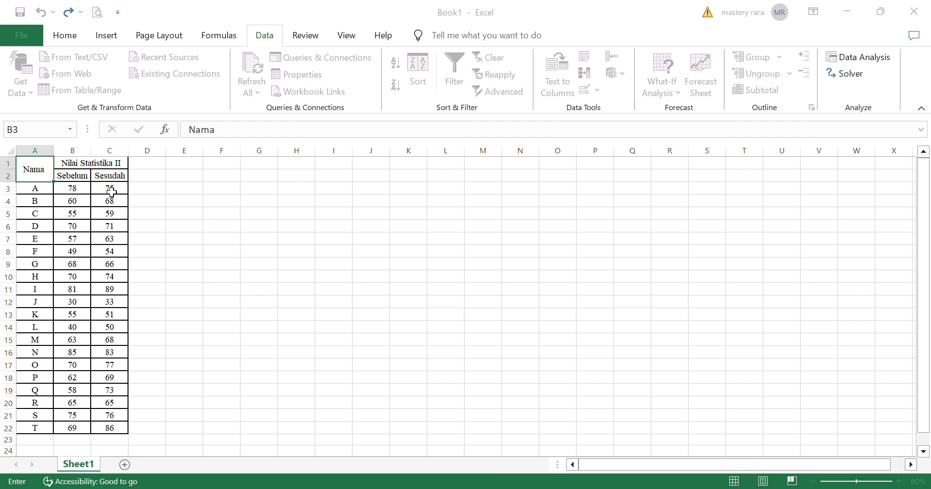
{"action": "left_click_drag", "start_coordinate": [114, 187], "coordinate": [109, 426]}
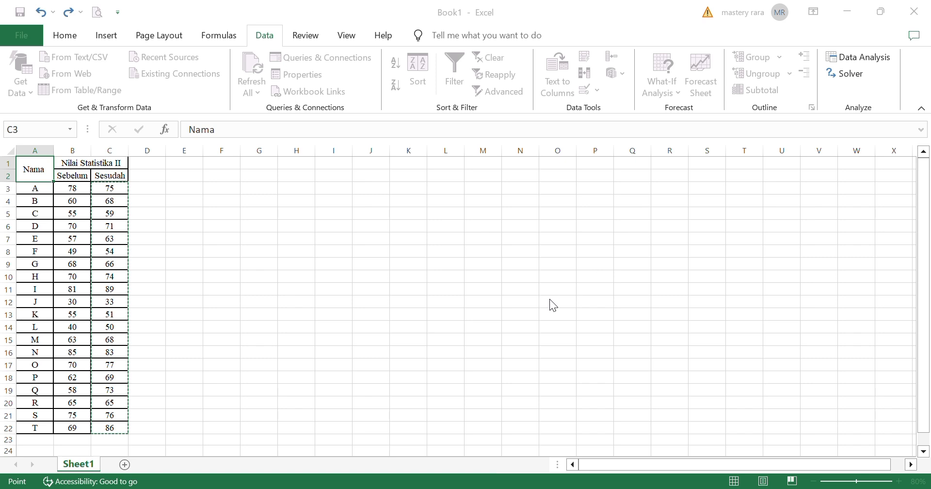
{"action": "key", "text": "Escape"}
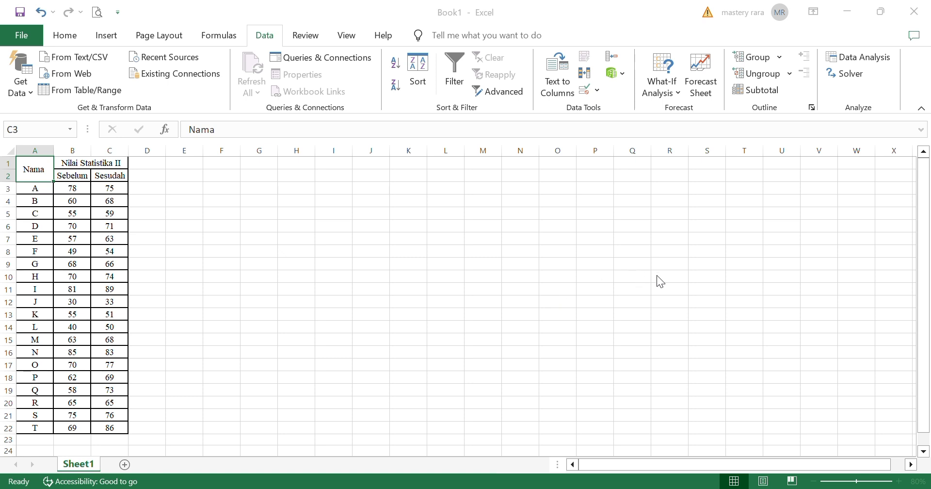
Set cell E9 as the t-test's output range and run the analysis
{"action": "left_click", "coordinate": [679, 297]}
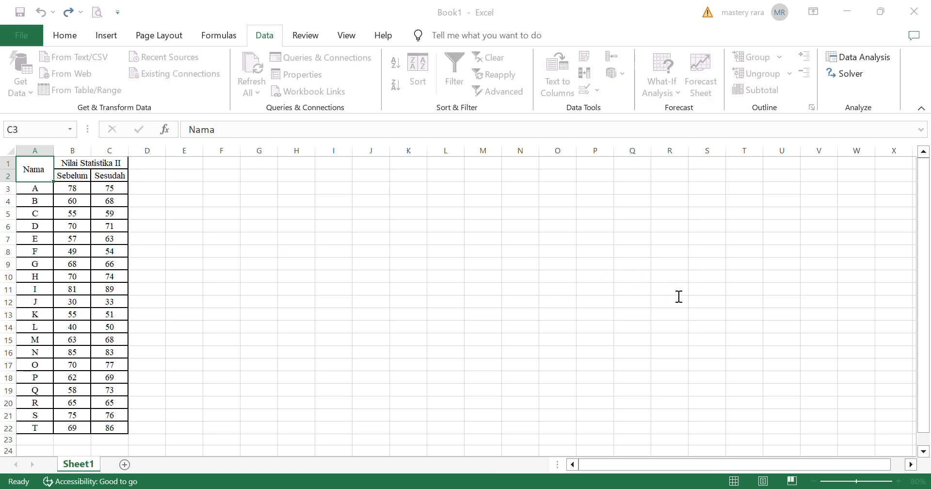
{"action": "left_click", "coordinate": [185, 268]}
{"action": "key", "text": "Return"}
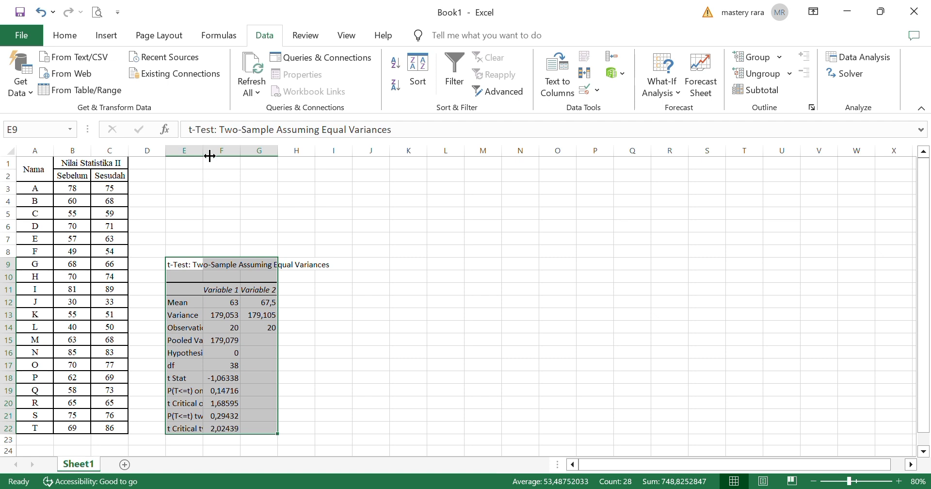
Widen columns E, F and G so the t-test labels and values fit
{"action": "left_click_drag", "start_coordinate": [210, 156], "coordinate": [269, 157]}
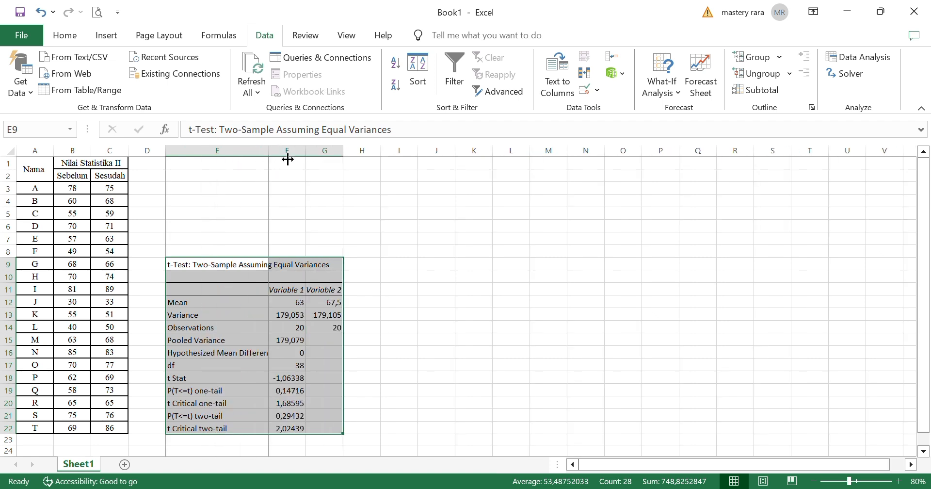
{"action": "left_click_drag", "start_coordinate": [288, 159], "coordinate": [520, 160]}
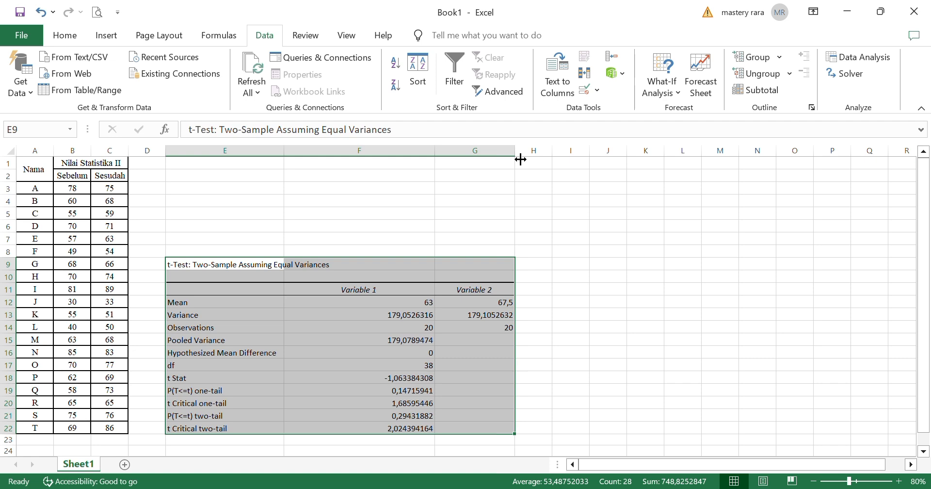
Enter the label RESEARCH QUETIONS in cell E3
{"action": "left_click", "coordinate": [191, 195]}
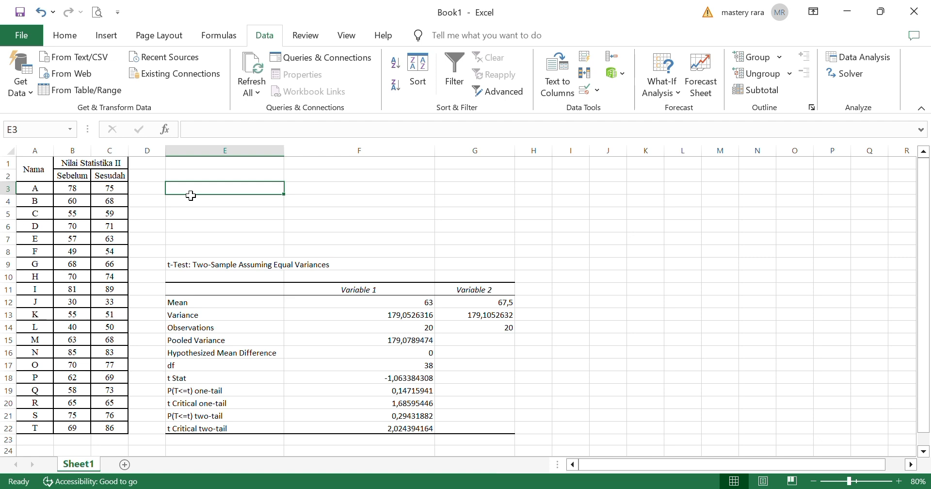
{"action": "double_click", "coordinate": [191, 193]}
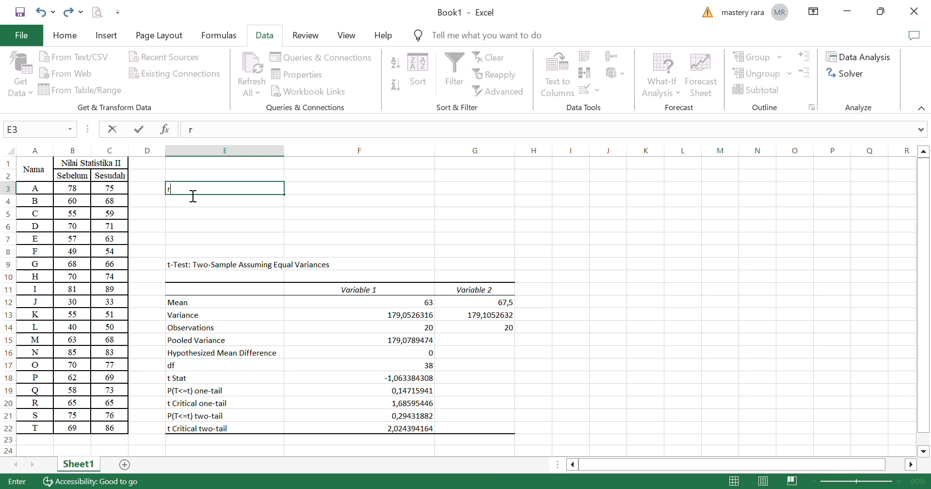
{"action": "type", "text": "RESEARCG QUET"}
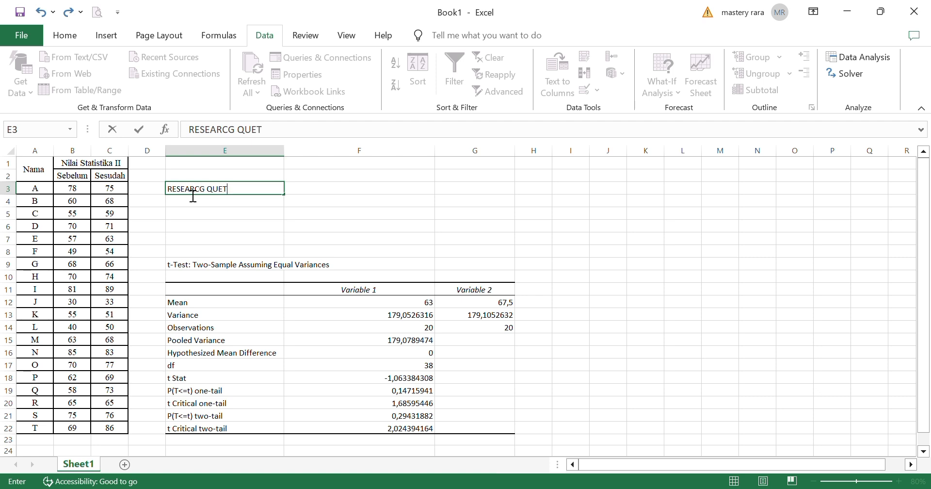
{"action": "type", "text": "IONS"}
{"action": "key", "text": "BackSpace"}
{"action": "type", "text": "H"}
{"action": "key", "text": "Tab"}
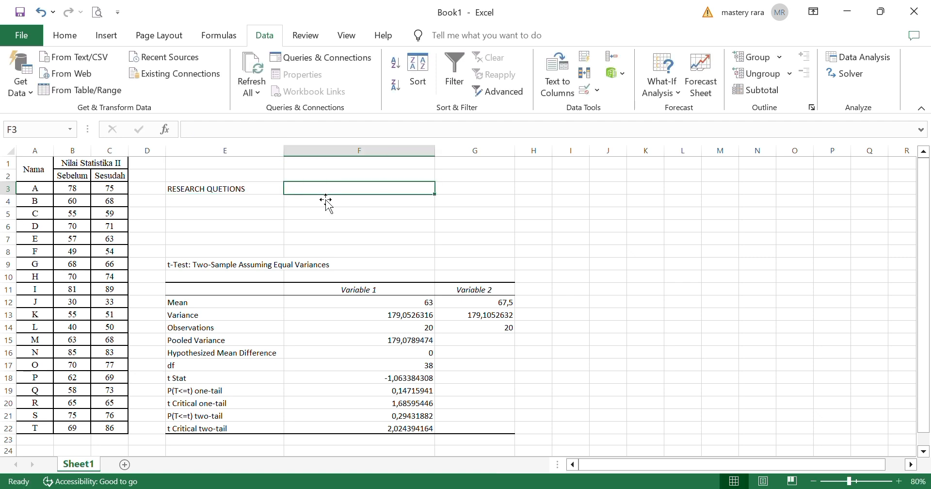
Enter ANALISIS TERHADAP PENERAPAN METODE PEMBELAJARAN in cell F3
{"action": "type", "text": "A"}
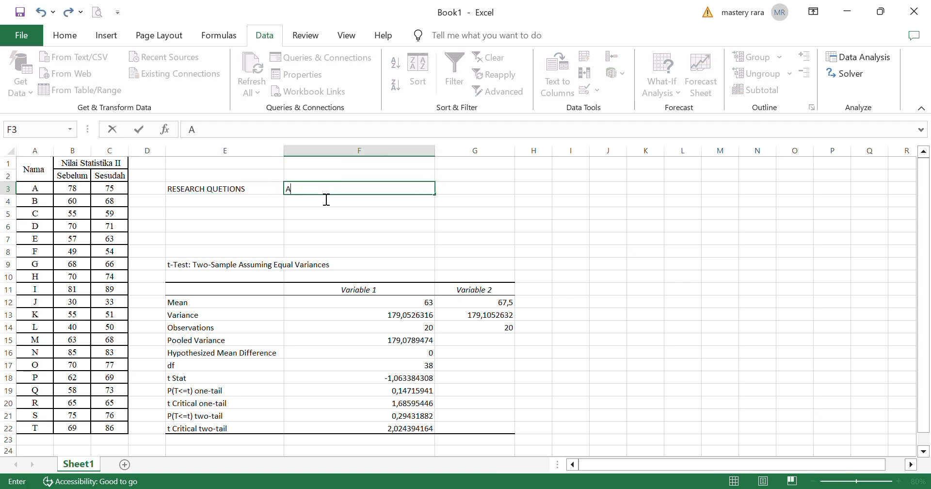
{"action": "type", "text": "NALISIS T ERHADAP "}
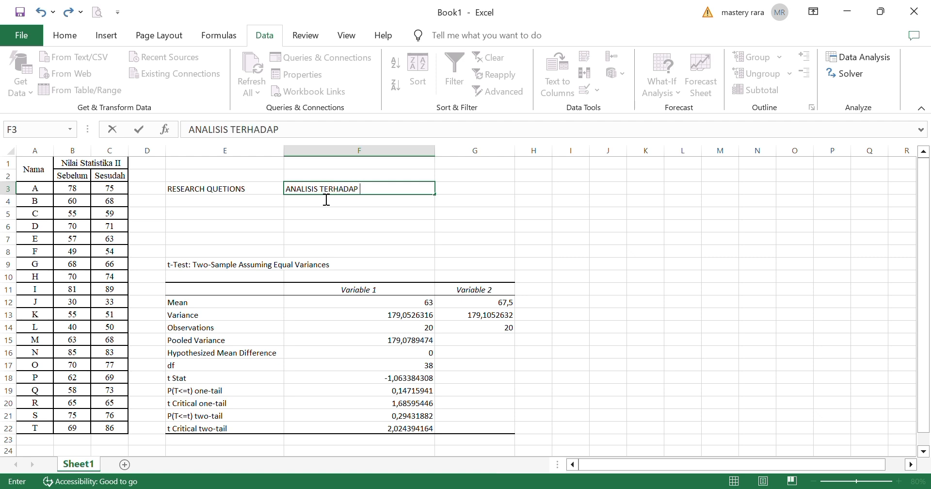
{"action": "type", "text": "PENERAPAN"}
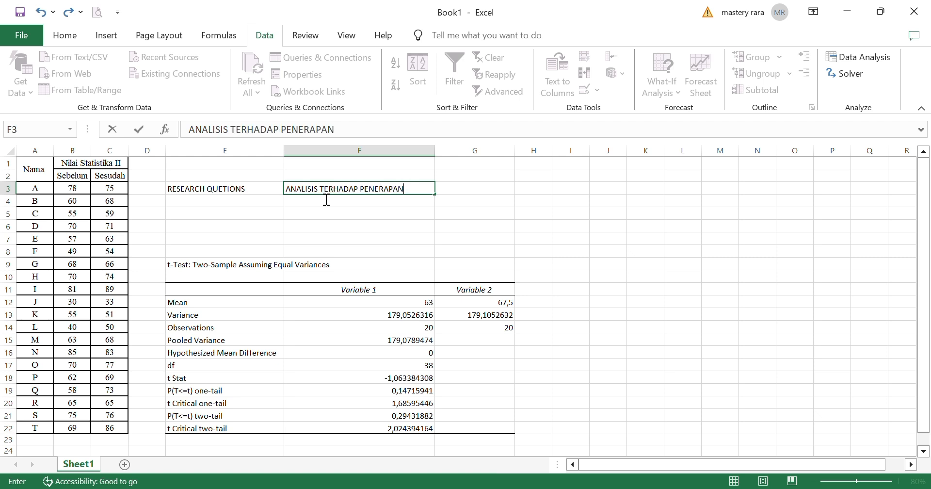
{"action": "type", "text": " METODE P"}
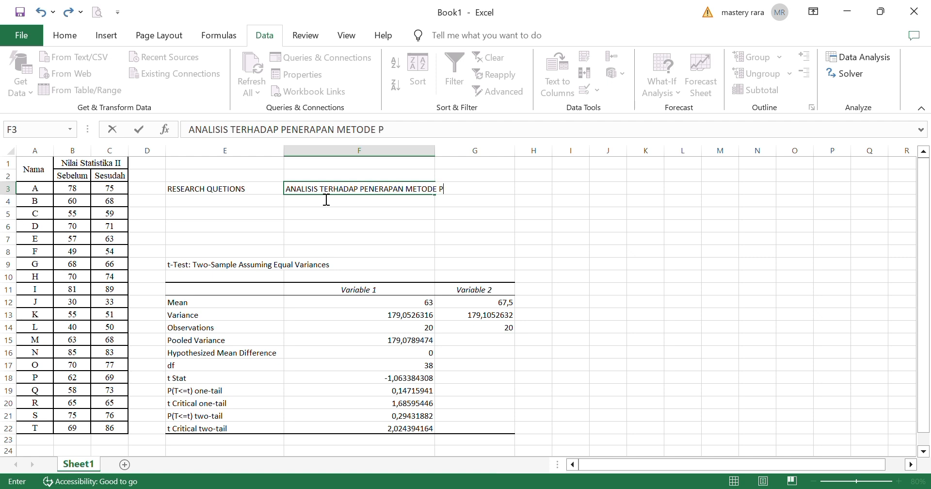
{"action": "type", "text": "EMBELAJARA"}
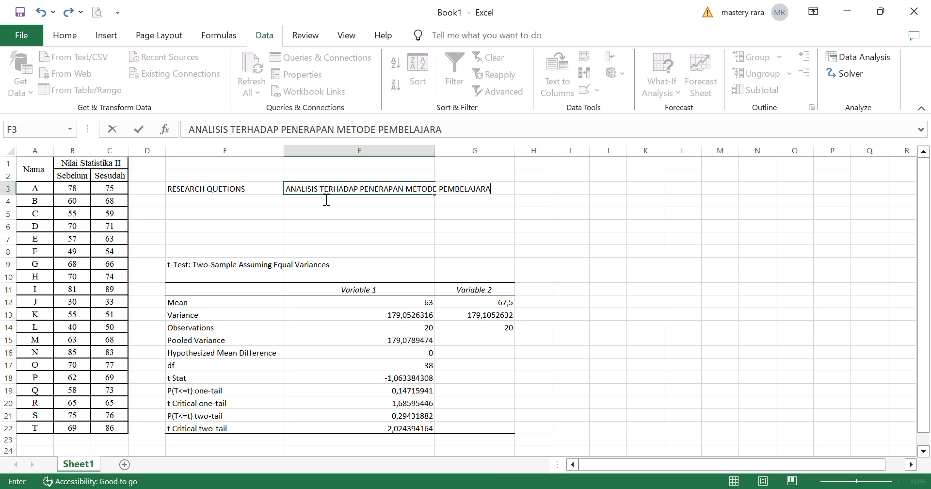
{"action": "type", "text": "NB"}
{"action": "key", "text": "BackSpace"}
Enter the label HIPOTESIS in cell E5
{"action": "left_click", "coordinate": [213, 221]}
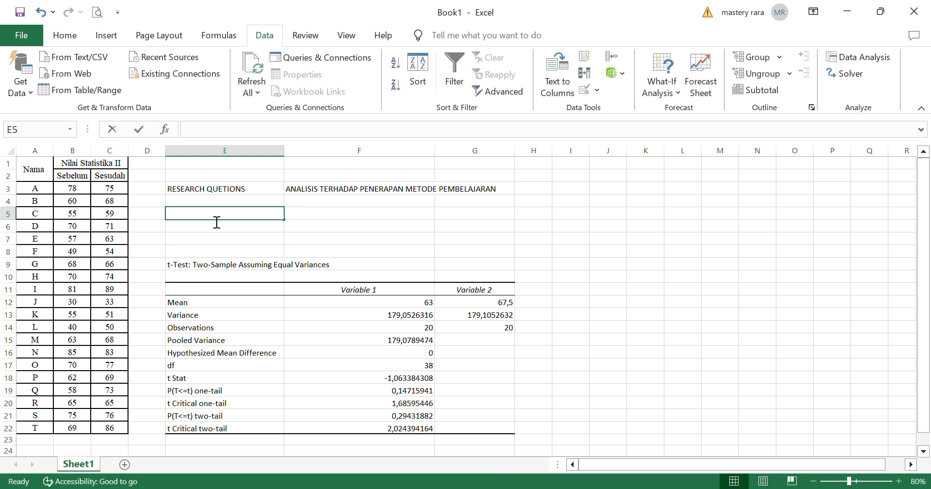
{"action": "type", "text": "HIPOTESIS"}
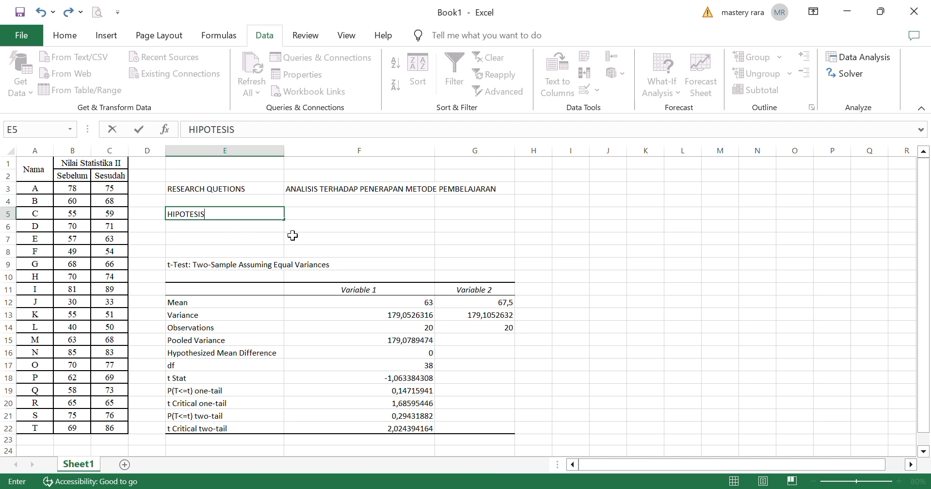
{"action": "left_click", "coordinate": [330, 218]}
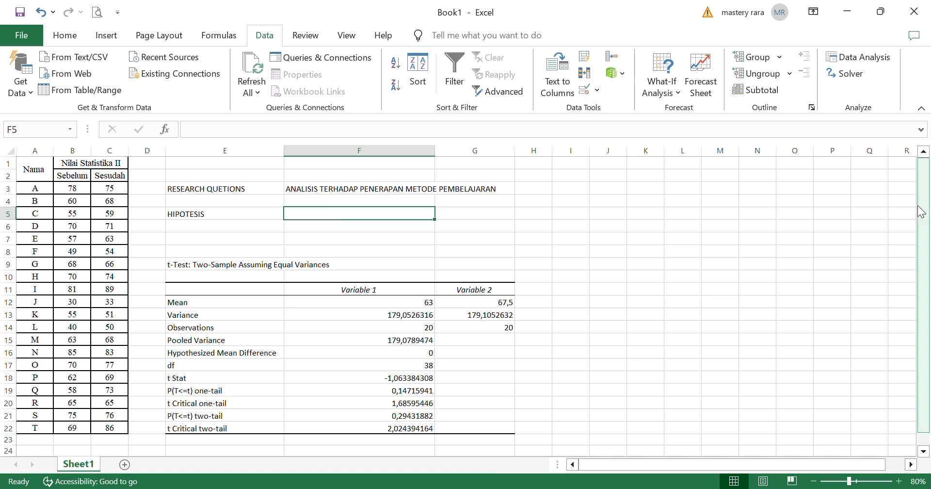
{"action": "scroll", "coordinate": [921, 212], "scroll_direction": "down", "scroll_amount": 1}
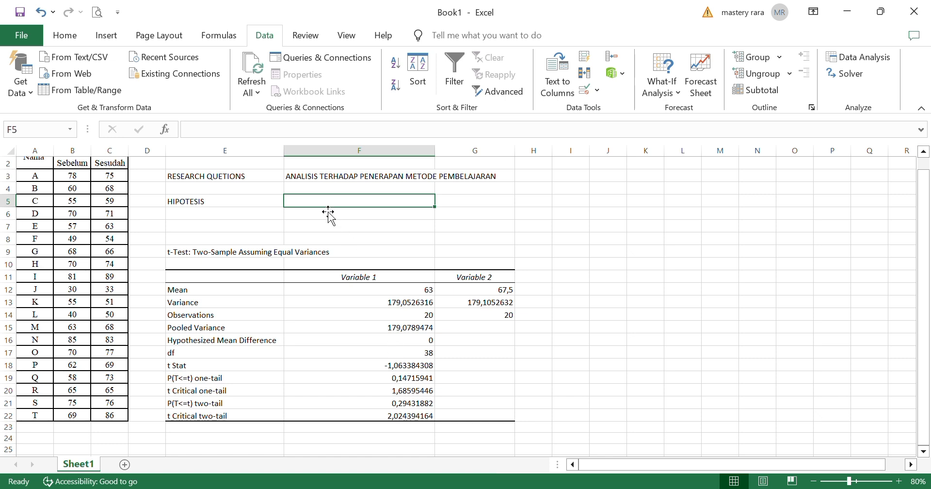
{"action": "key", "text": "Down"}
{"action": "key", "text": "Down"}
{"action": "key", "text": "Down"}
{"action": "key", "text": "Down"}
{"action": "key", "text": "Down"}
{"action": "key", "text": "Up"}
{"action": "key", "text": "Up"}
{"action": "key", "text": "Up"}
{"action": "key", "text": "Up"}
{"action": "key", "text": "Up"}
Enter the hypothesis text H1 : TETRDAPAT PERBEDAAN in cell F5
{"action": "double_click", "coordinate": [323, 206]}
{"action": "type", "text": "H1"}
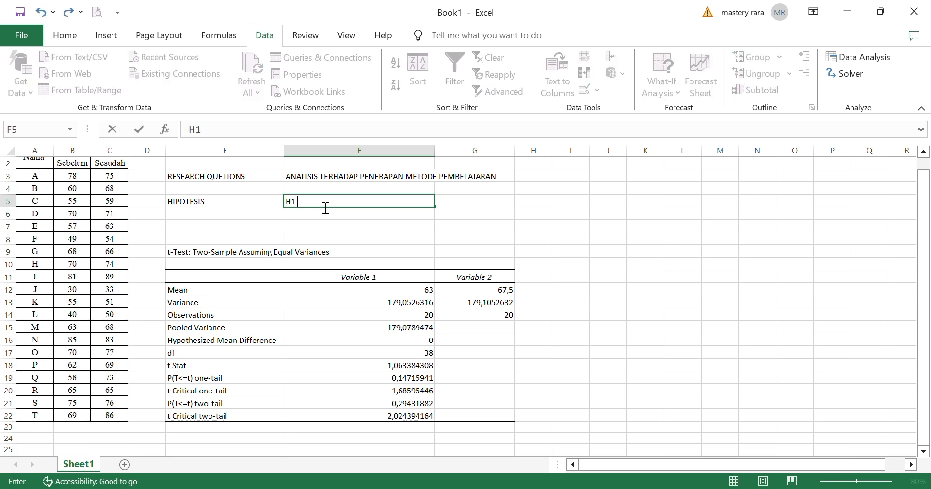
{"action": "type", "text": " : TETRDAPAT PE"}
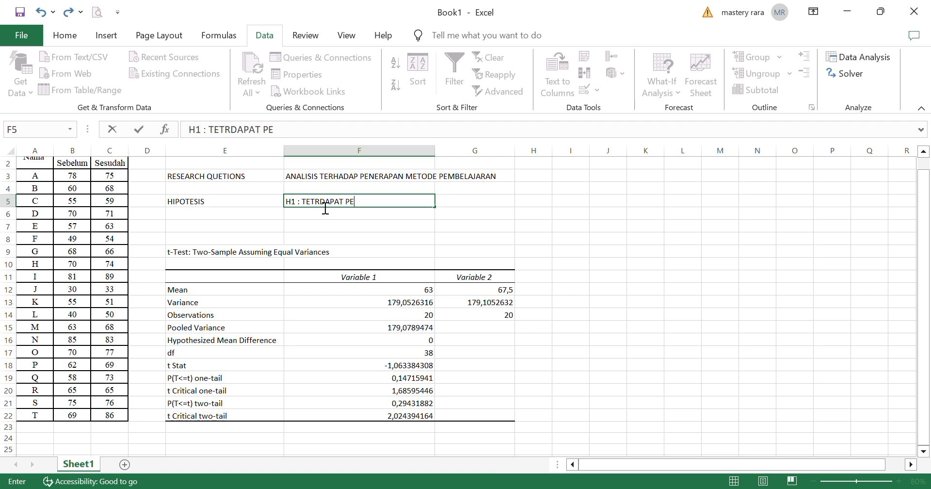
{"action": "type", "text": "RBEDAAN"}
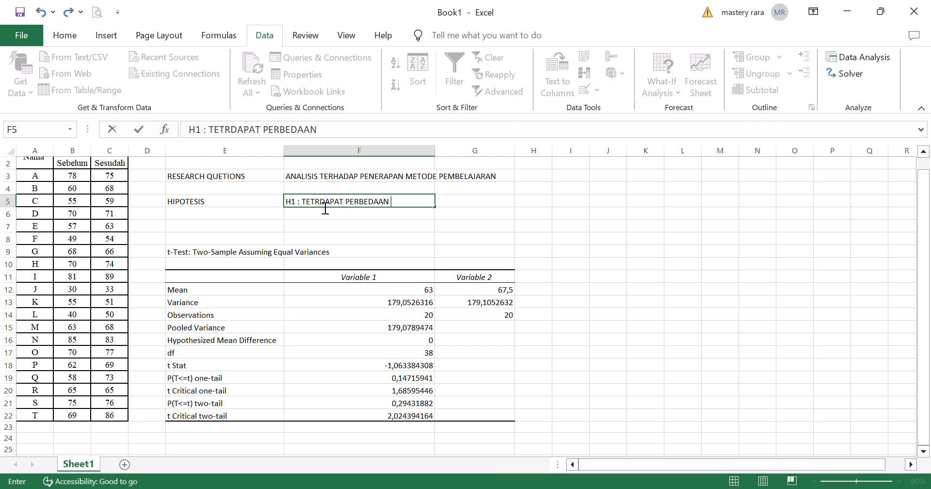
{"action": "left_click", "coordinate": [548, 277]}
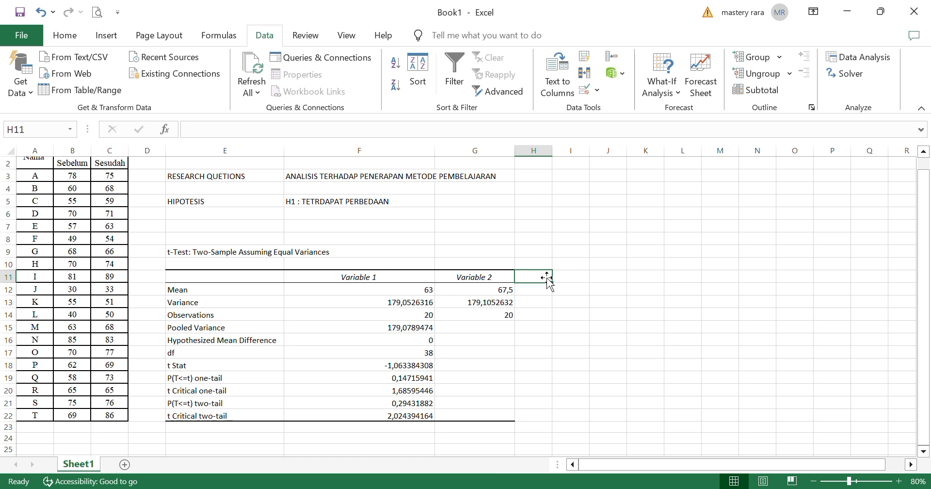
{"action": "left_click_drag", "start_coordinate": [926, 290], "coordinate": [926, 246]}
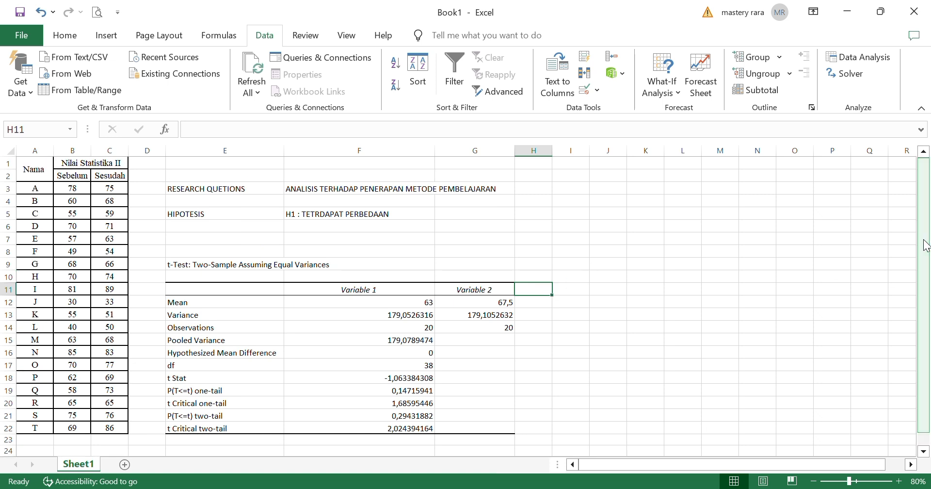